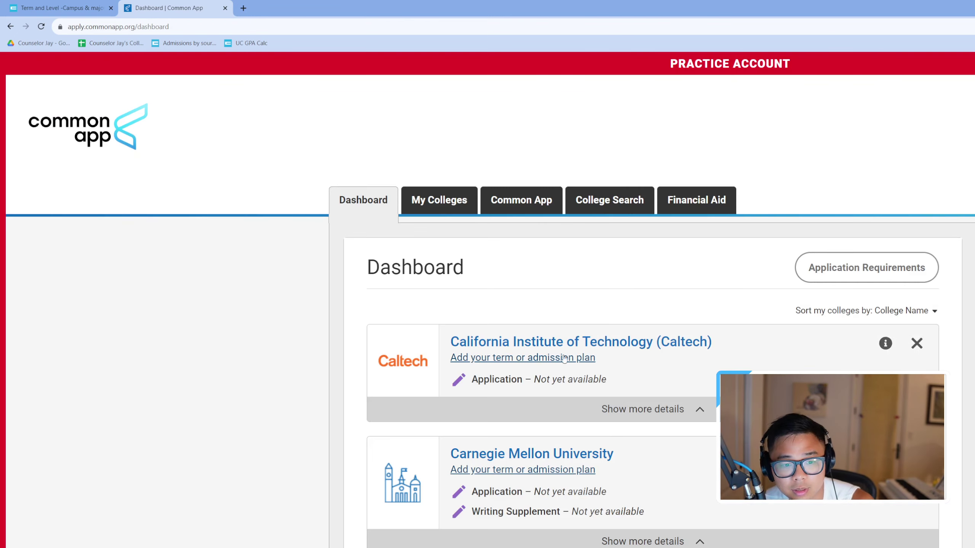
Switch from the UC application browser tab to the Common App dashboard tab
left_click(156, 8)
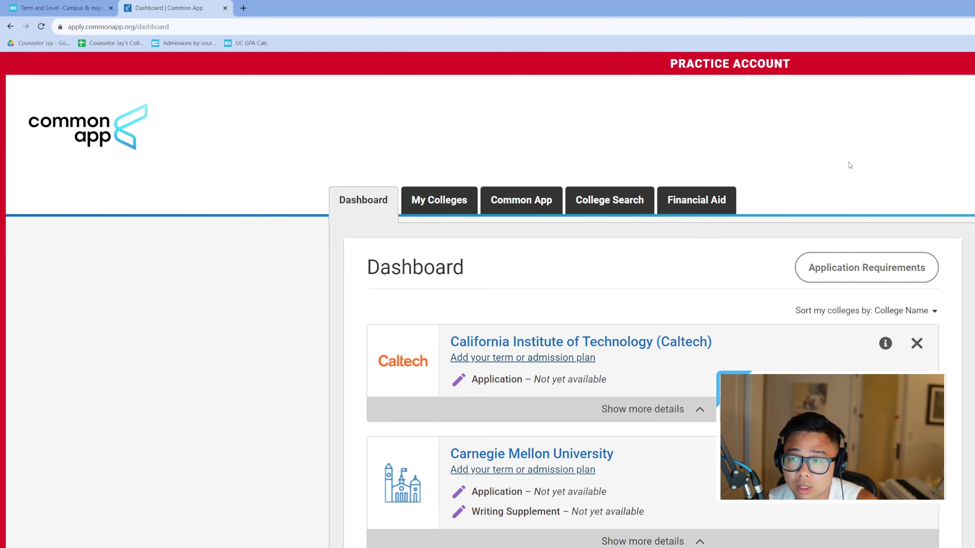
scroll(910, 141, "down", 1)
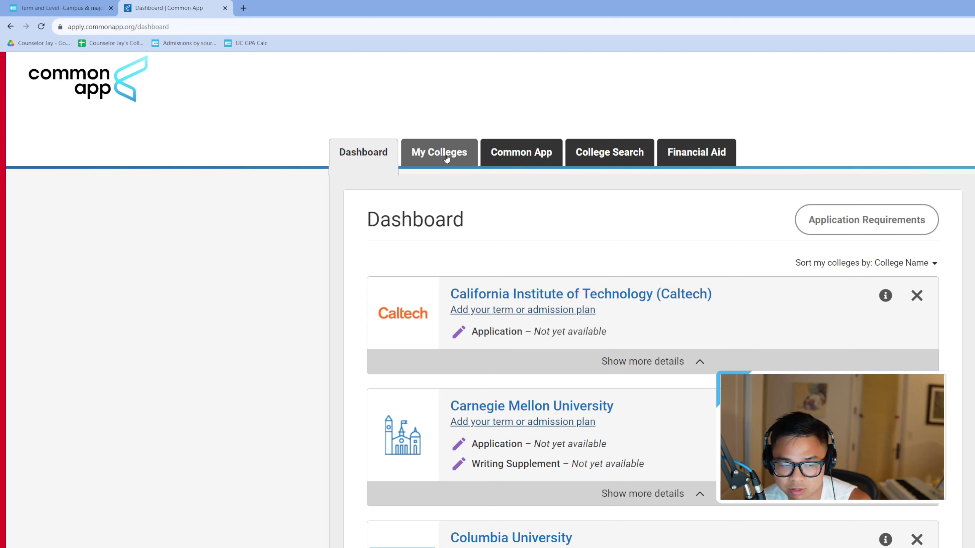
Open the main Common App section to show the Profile page's Personal Information form
left_click(517, 157)
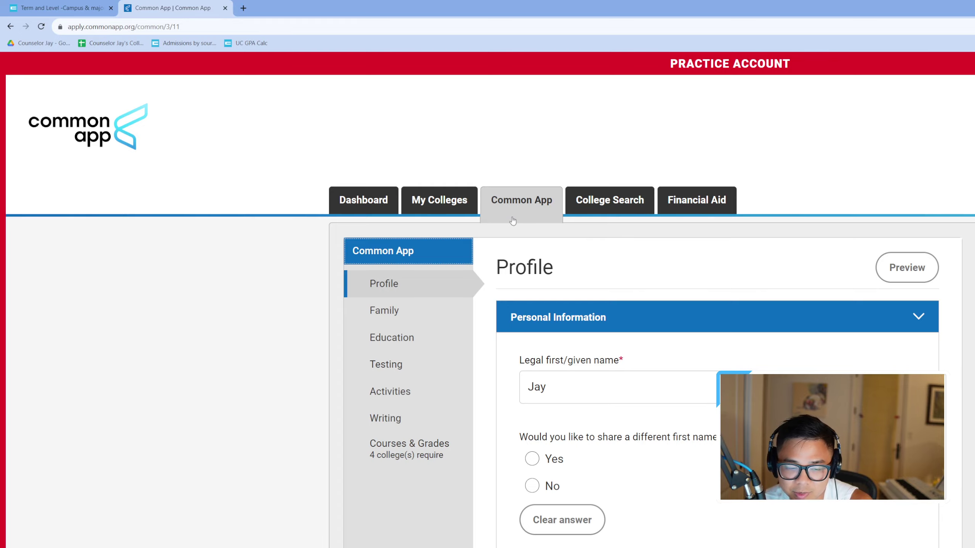
View Caltech's questions-not-ready notice in My Colleges, then open Johns Hopkins University
left_click(440, 201)
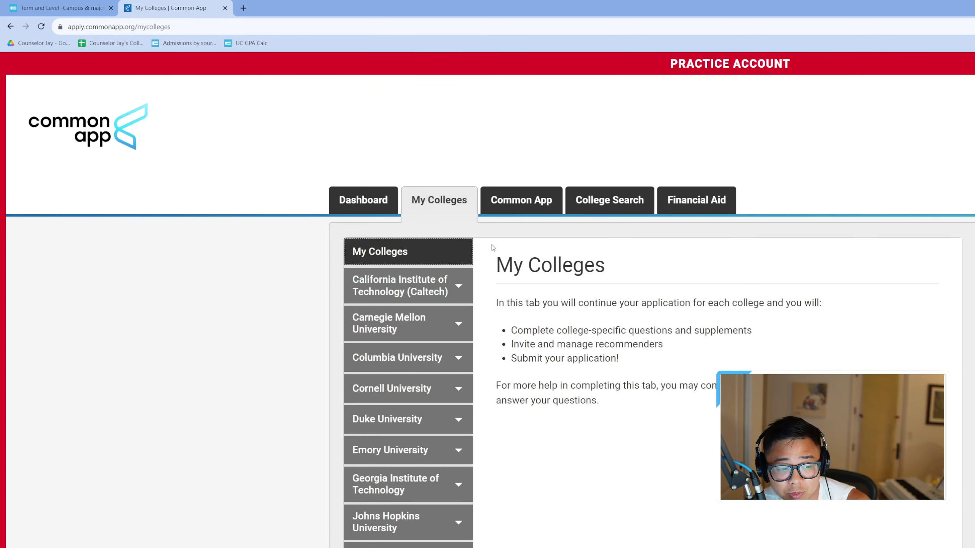
left_click(411, 285)
left_click(392, 377)
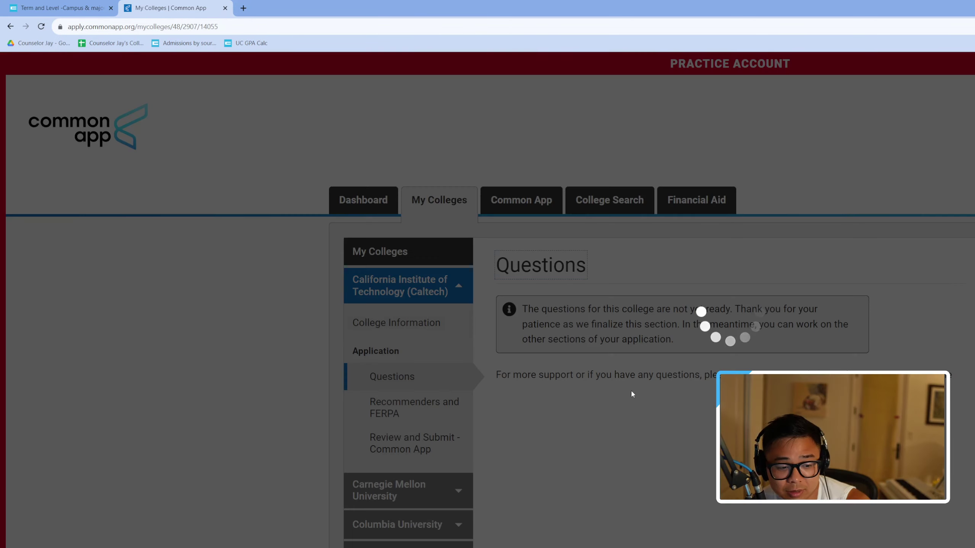
left_click_drag(580, 166, 654, 195)
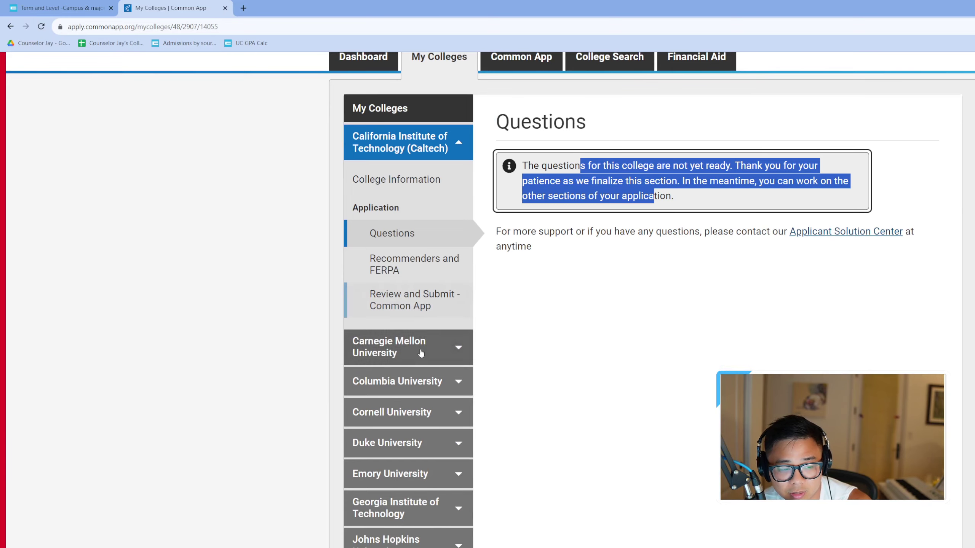
scroll(411, 402, "down", 2)
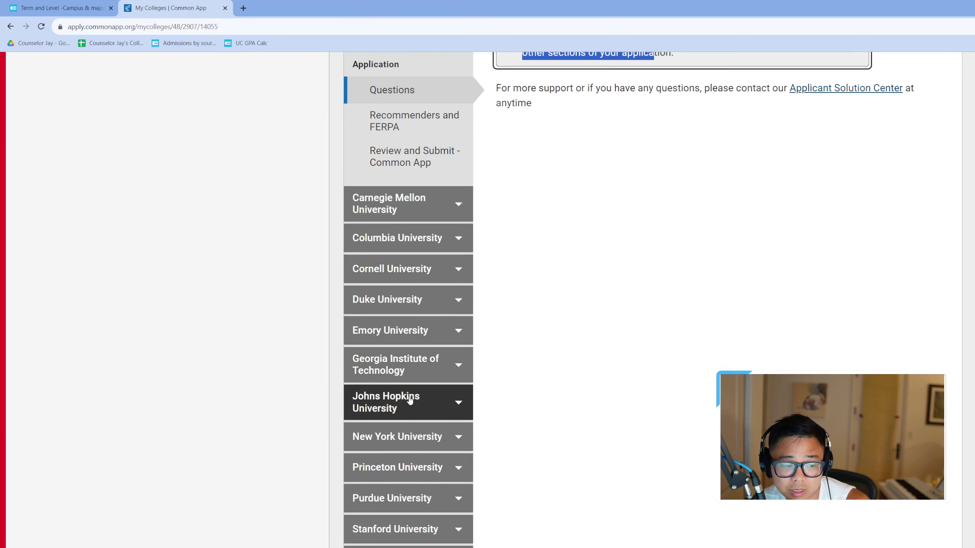
left_click(407, 398)
Answer Johns Hopkins' start term as Fall 2024 and admission plan as Regular Decision
left_click(392, 518)
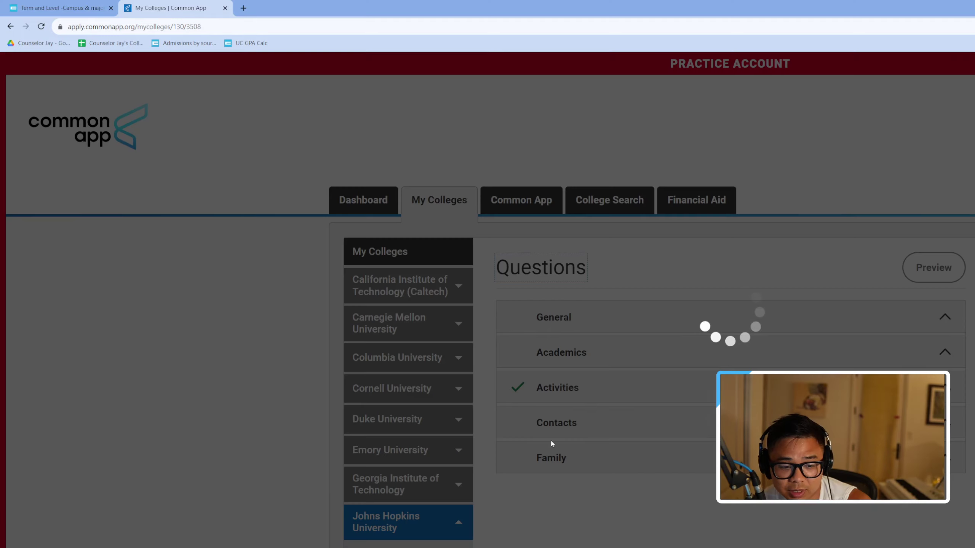
left_click(615, 327)
left_click(568, 359)
scroll(579, 305, "down", 3)
left_click(610, 207)
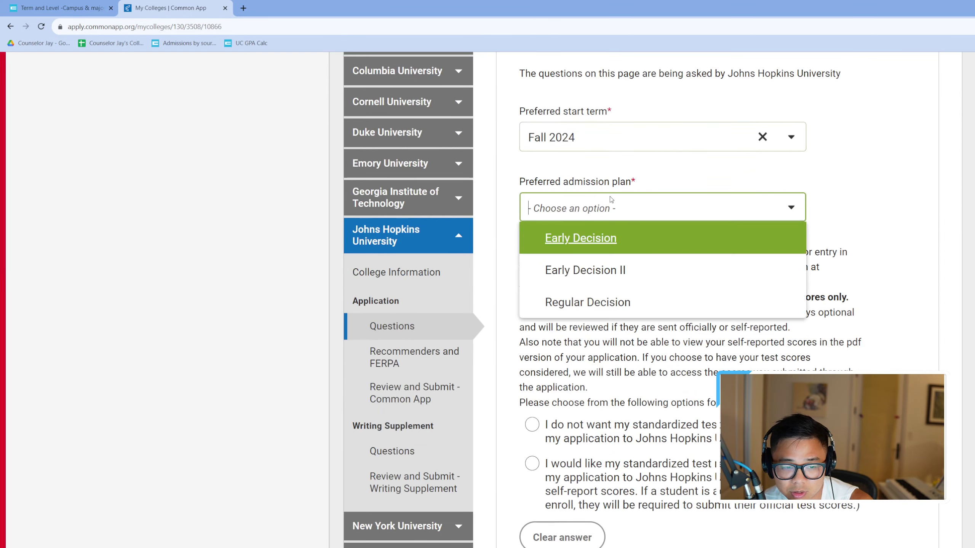
left_click(588, 303)
scroll(609, 305, "down", 3)
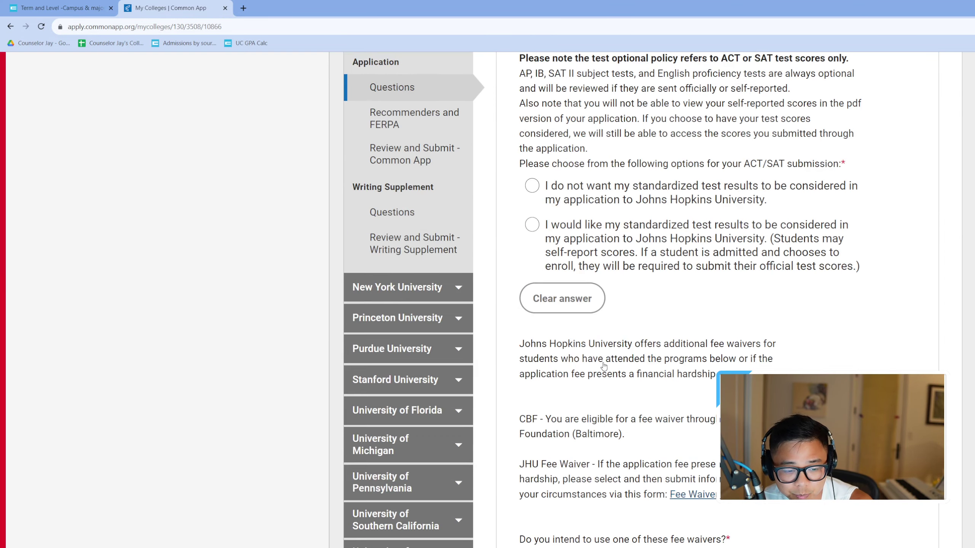
scroll(686, 320, "down", 4)
scroll(874, 336, "down", 3)
left_click(882, 321)
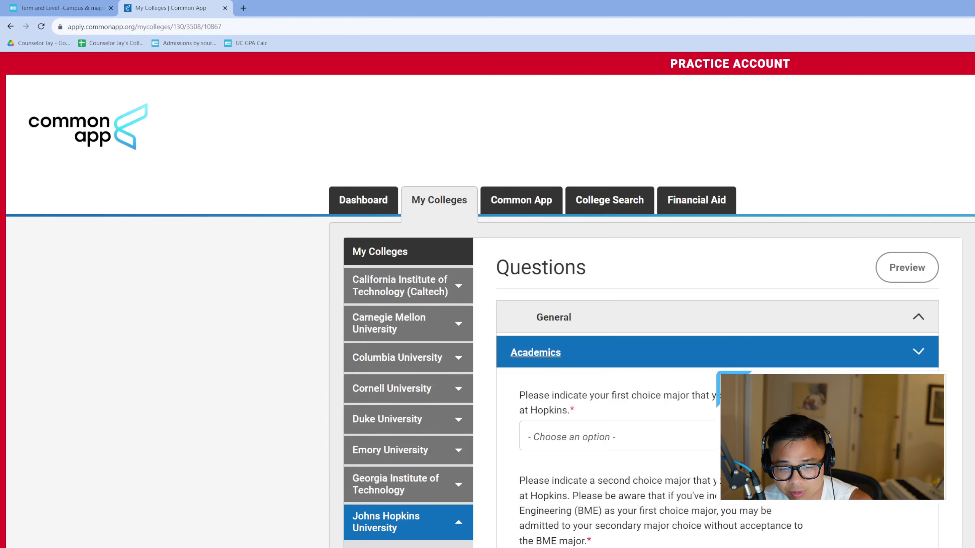
scroll(665, 306, "down", 2)
Choose Applied Mathematics & Statistics and Anthropology as first and second majors, then continue to Activities
left_click(665, 306)
left_click(632, 388)
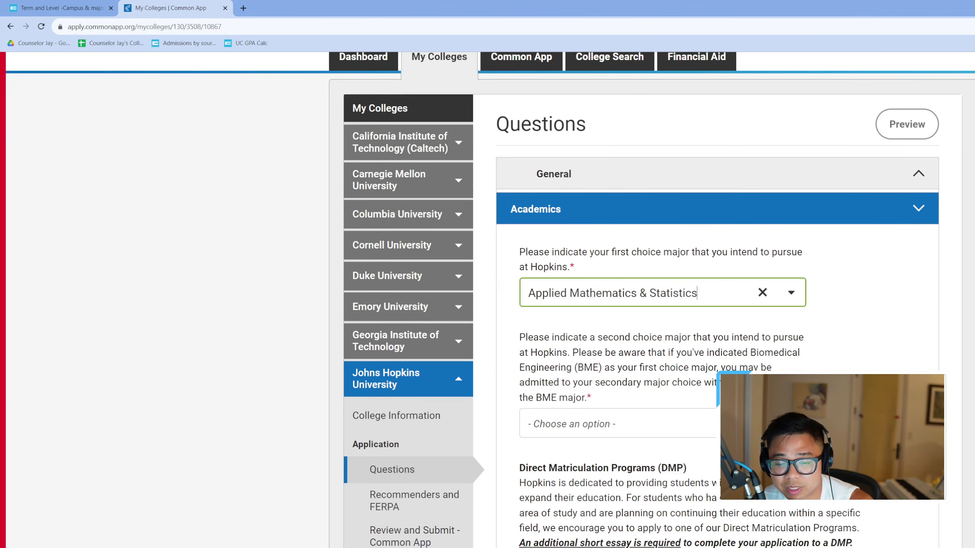
scroll(631, 389, "down", 3)
scroll(756, 367, "down", 3)
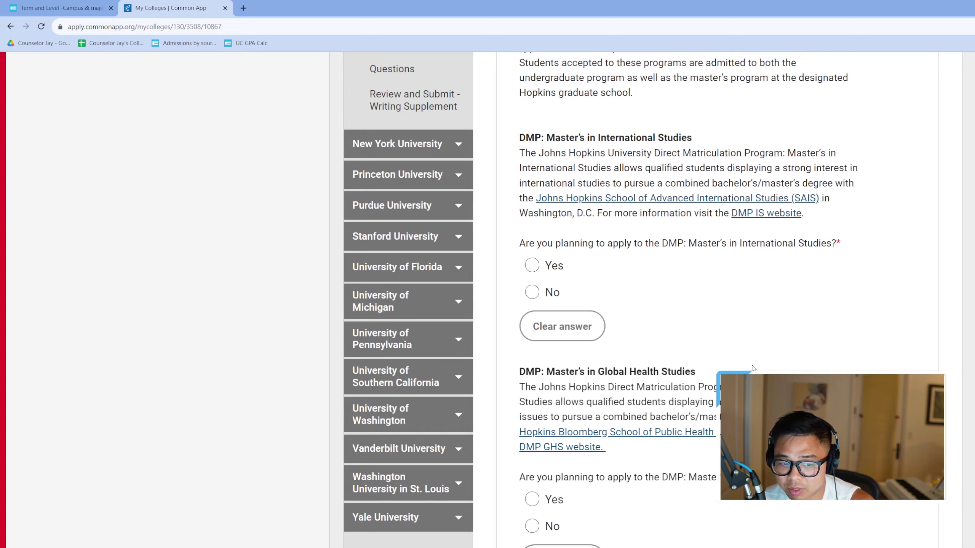
scroll(753, 369, "up", 6)
scroll(752, 369, "up", 3)
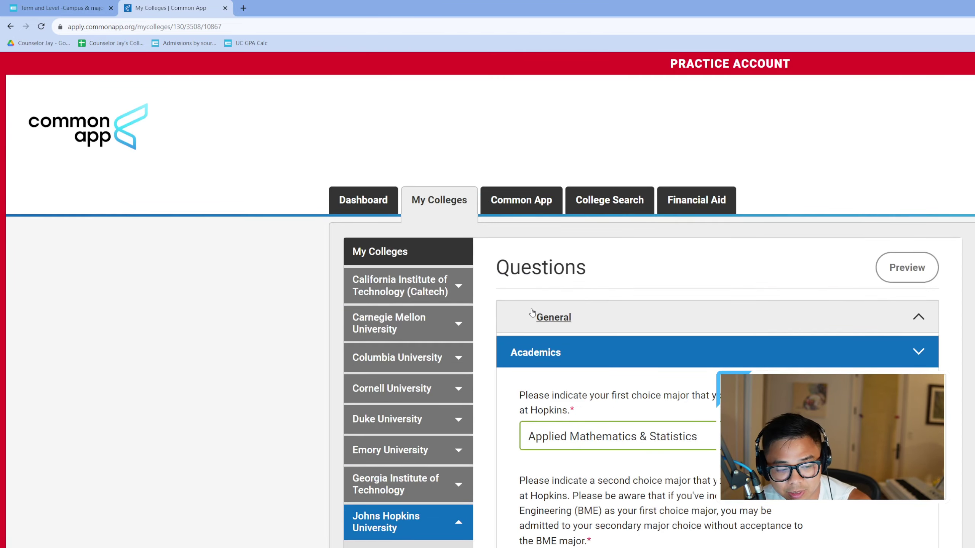
scroll(595, 335, "down", 1)
scroll(594, 335, "down", 1)
scroll(594, 305, "down", 2)
left_click(594, 232)
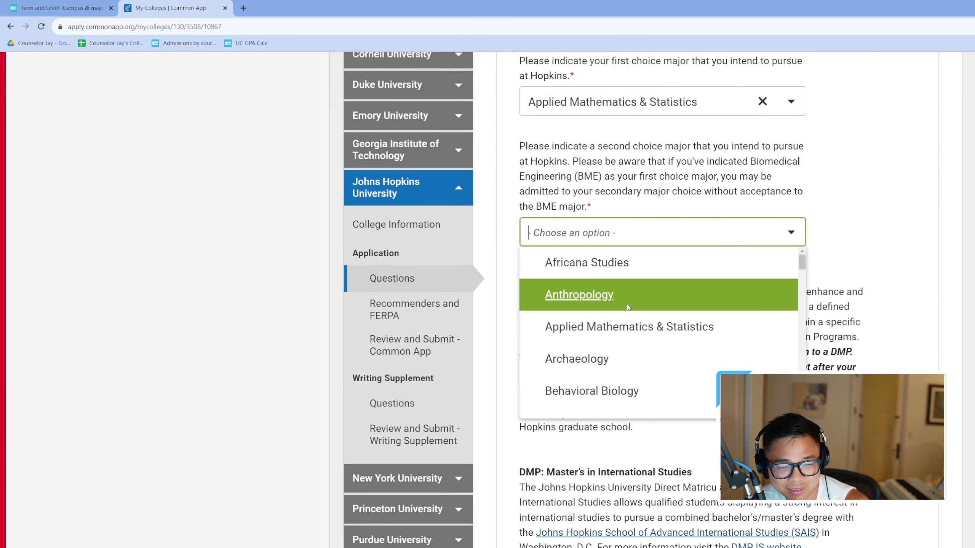
left_click(601, 307)
scroll(794, 290, "down", 5)
scroll(795, 290, "down", 3)
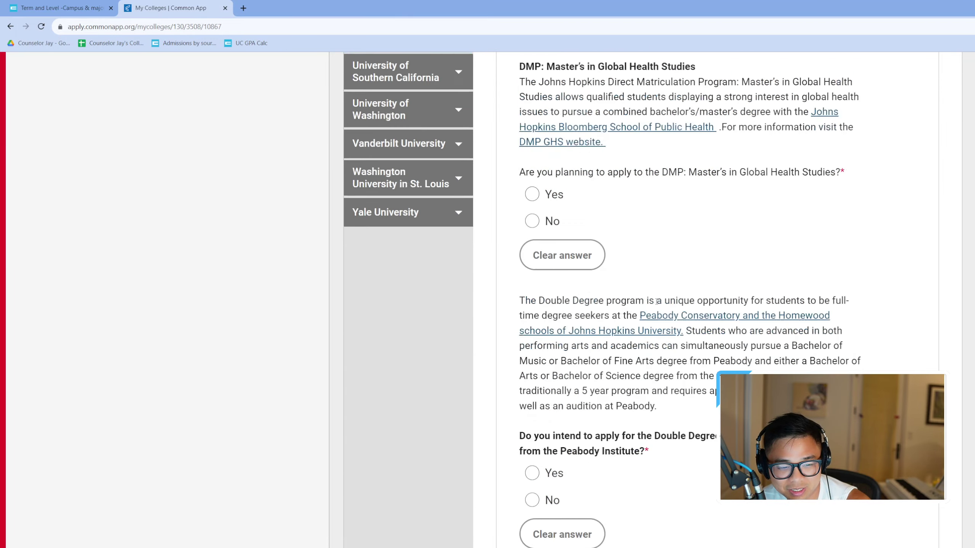
scroll(688, 426, "down", 3)
scroll(688, 426, "down", 3)
left_click(881, 342)
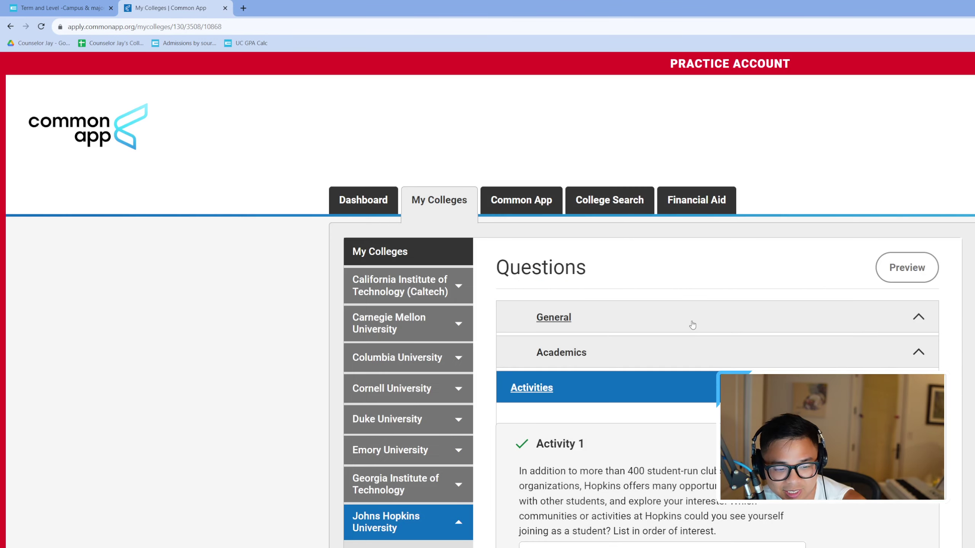
scroll(696, 323, "down", 3)
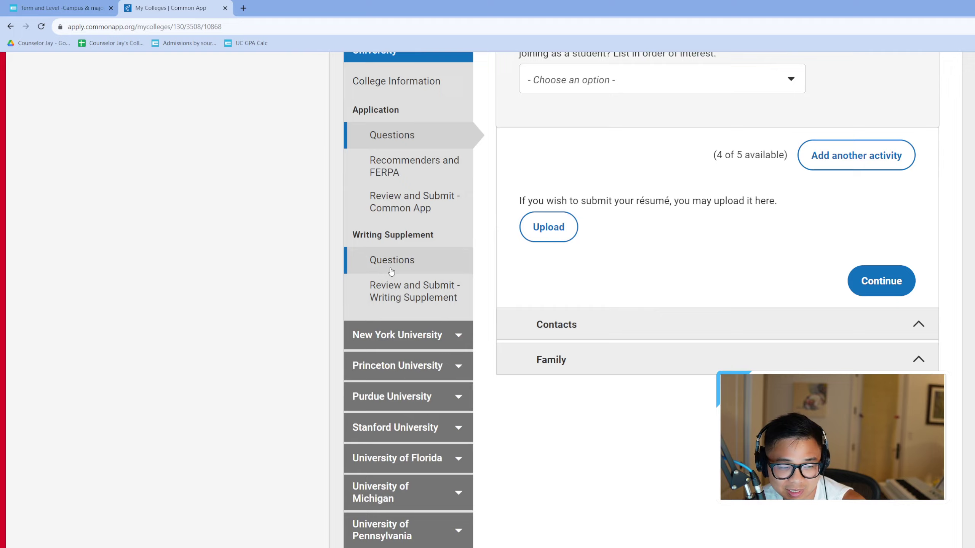
View Johns Hopkins' 300-word identity essay prompt, then open a college information page
left_click(394, 263)
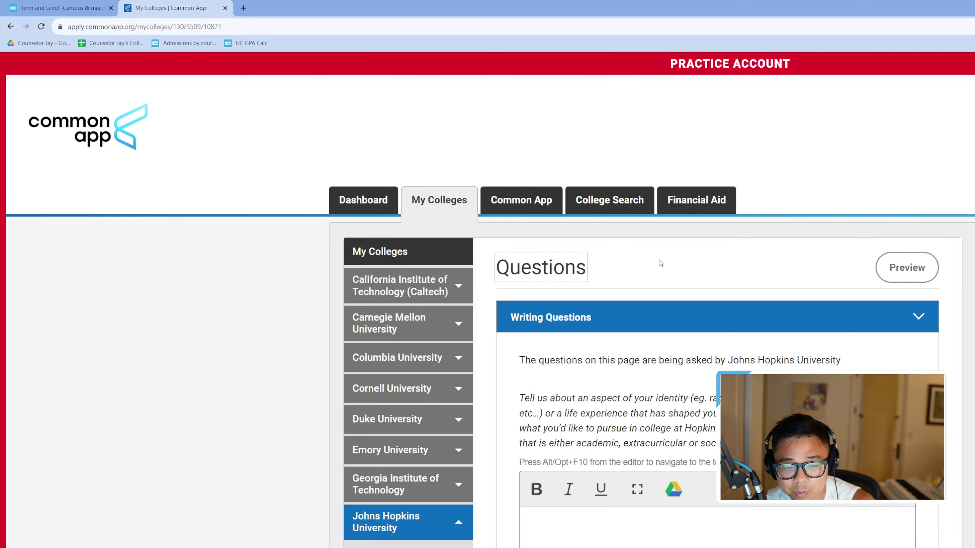
scroll(594, 258, "up", 2)
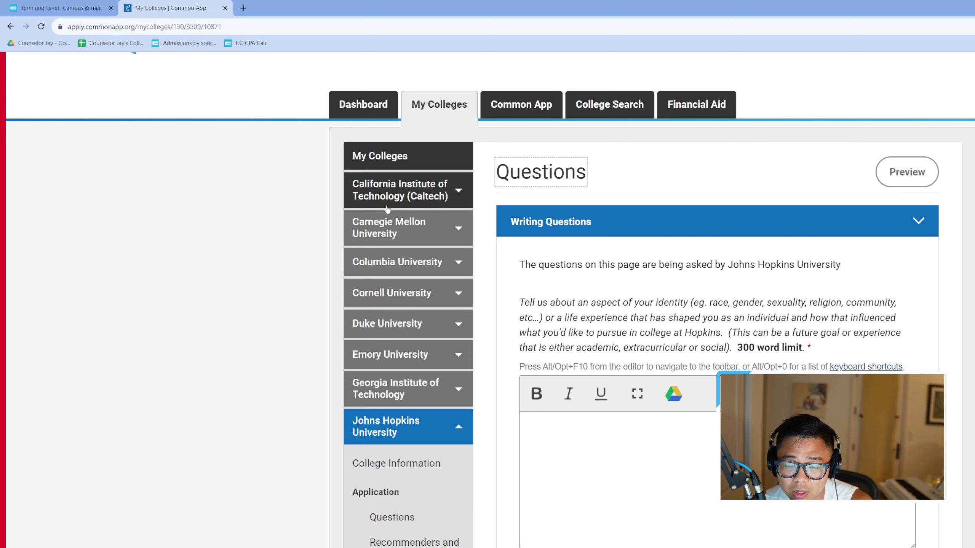
left_click(415, 195)
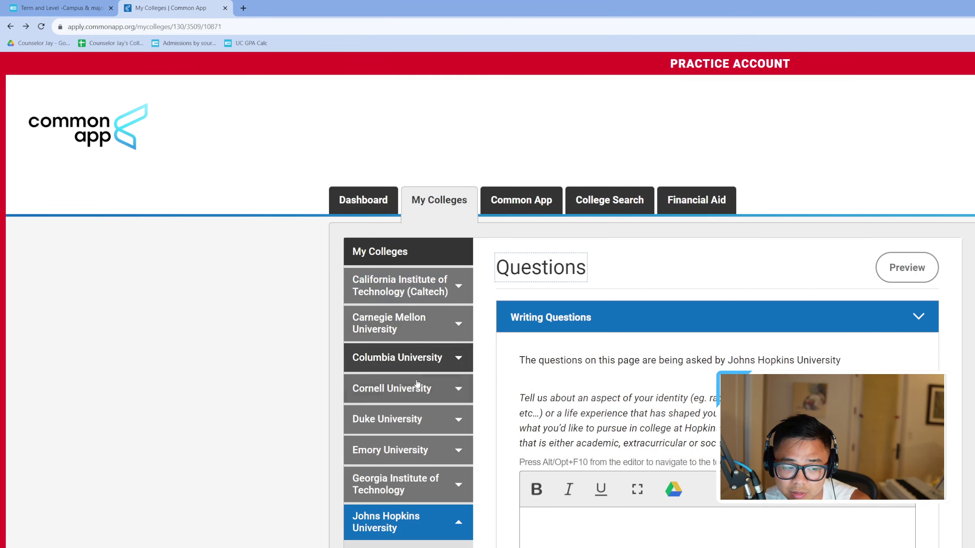
scroll(407, 287, "down", 3)
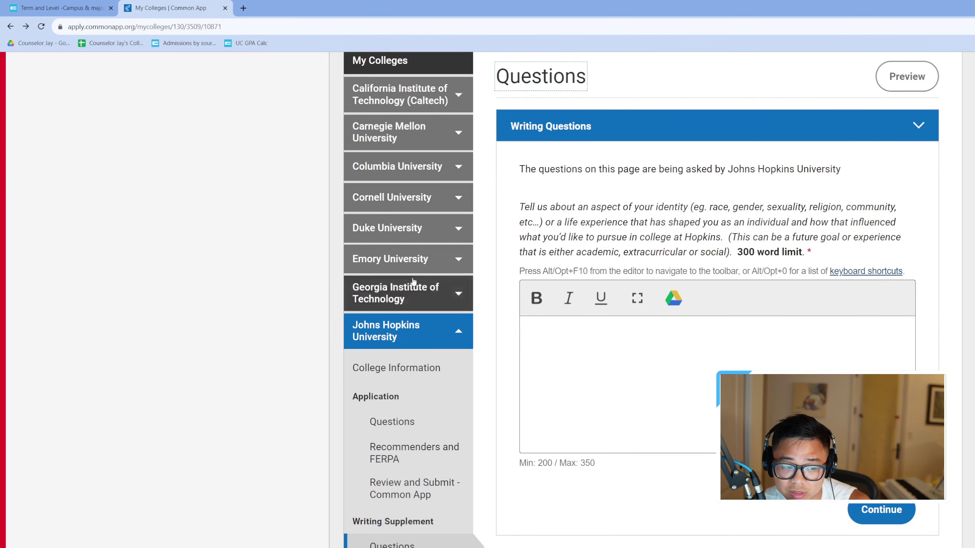
Review Cornell's information and the Profile section, then return to the UC application
left_click(419, 200)
scroll(469, 269, "down", 5)
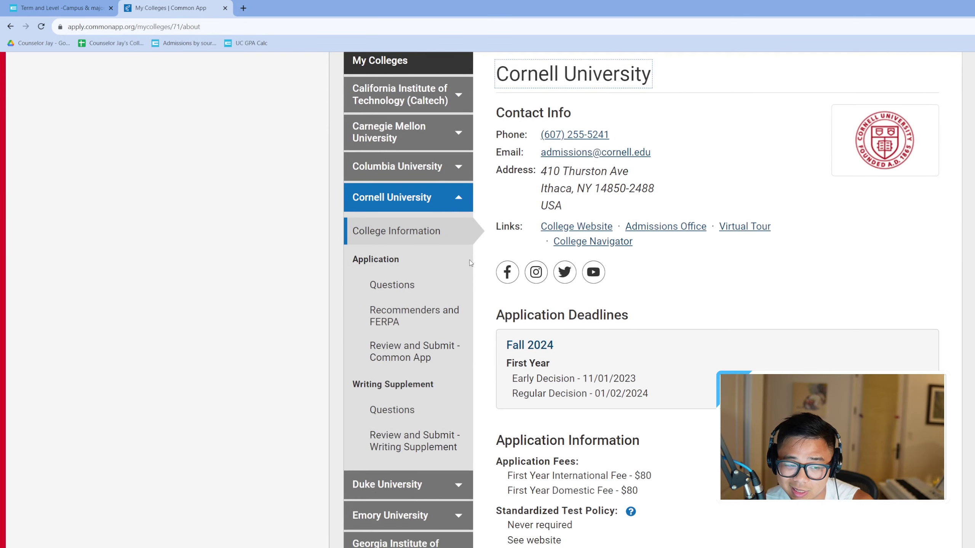
scroll(468, 270, "down", 1)
scroll(472, 263, "down", 2)
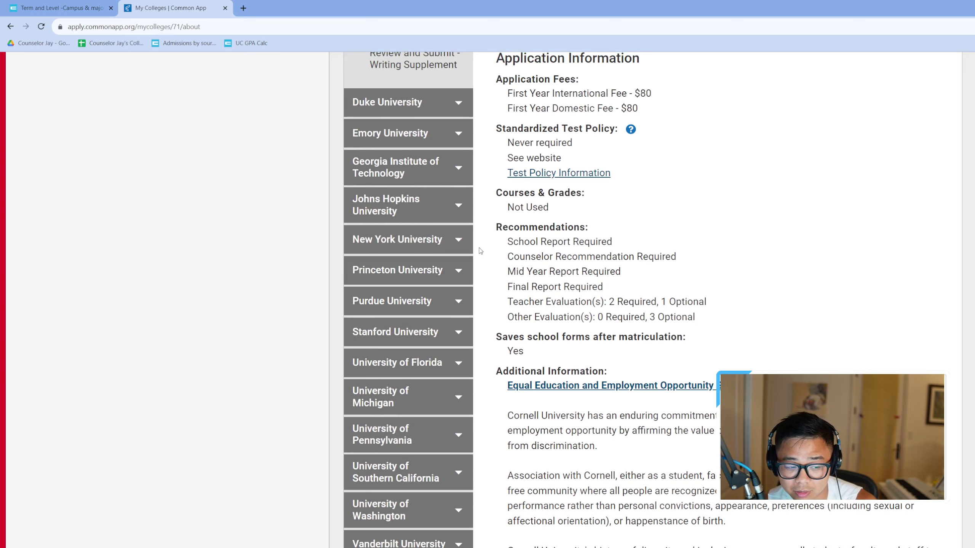
scroll(480, 251, "down", 2)
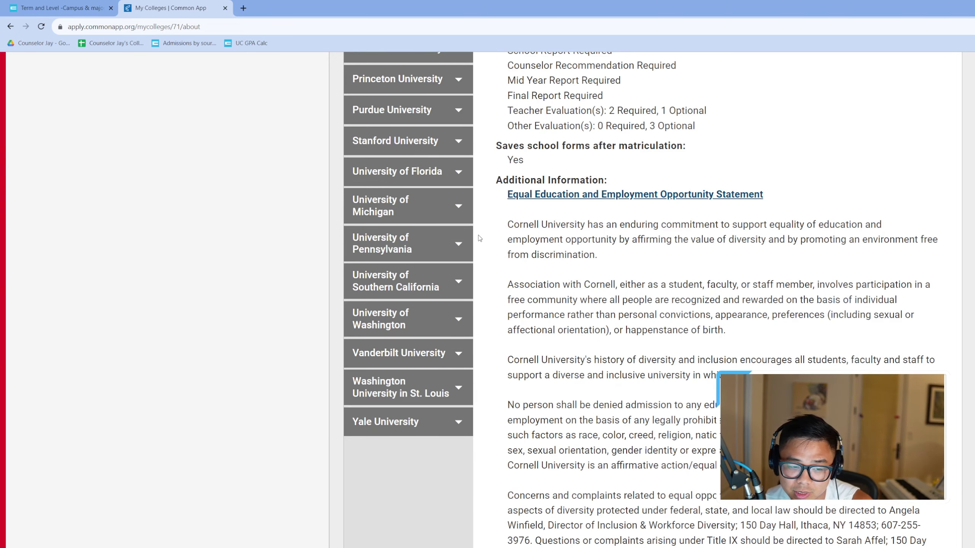
scroll(480, 239, "up", 3)
scroll(503, 214, "up", 4)
scroll(533, 183, "up", 3)
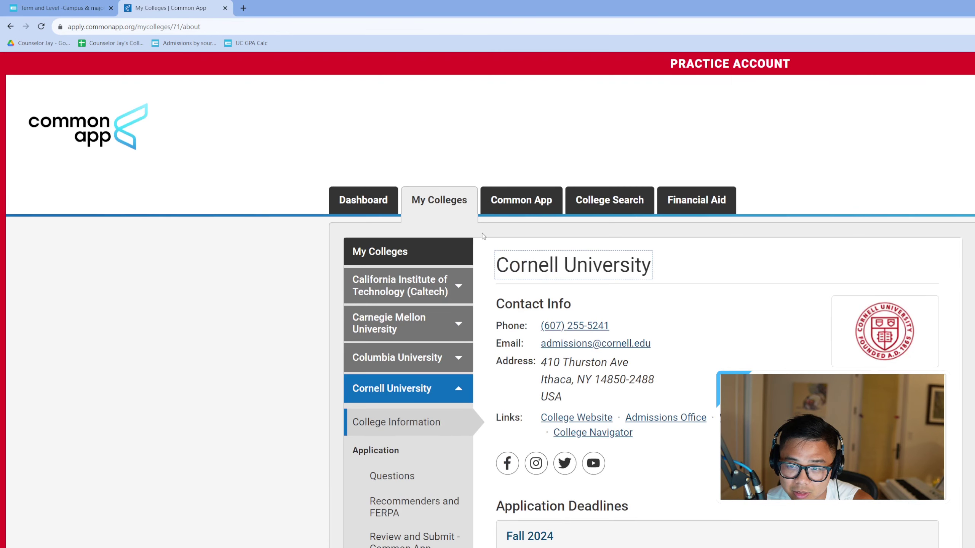
left_click(525, 201)
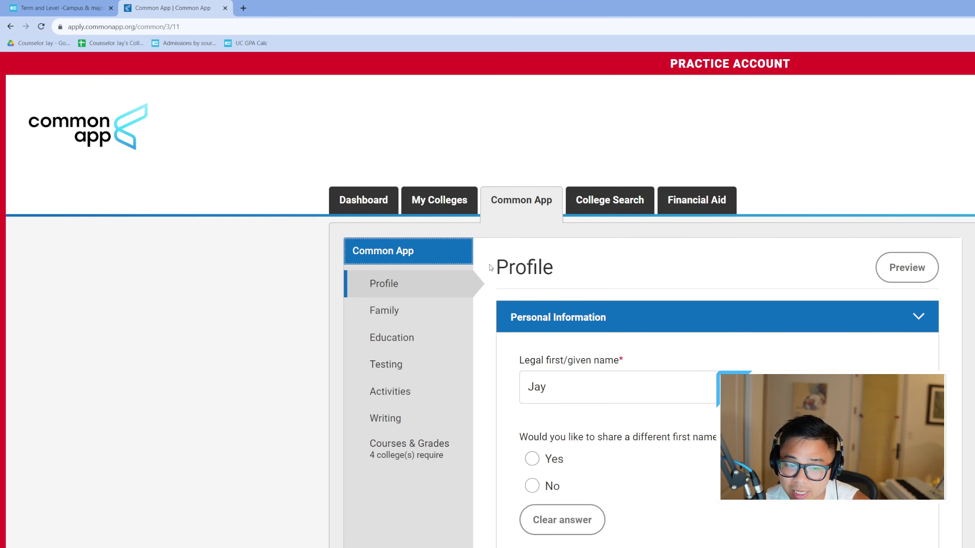
scroll(491, 266, "down", 2)
scroll(472, 244, "down", 1)
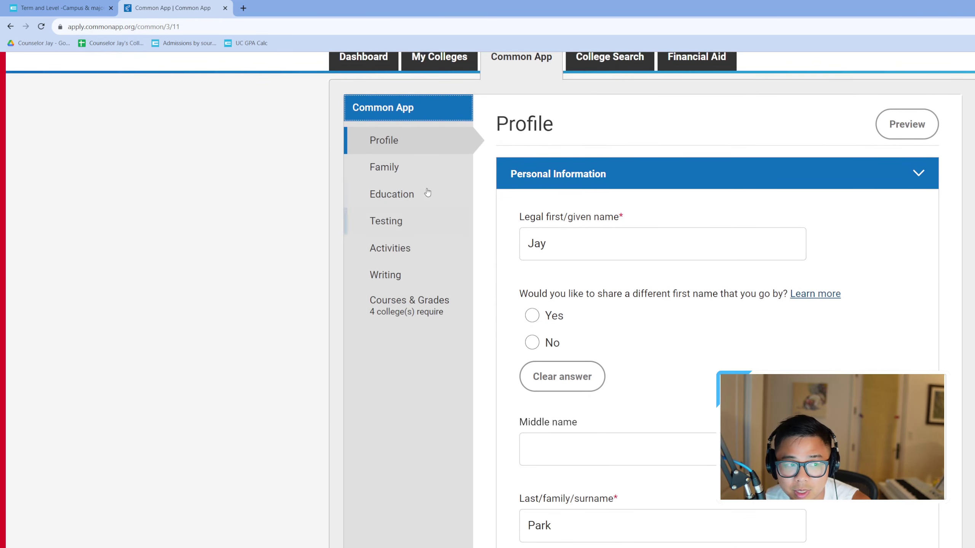
left_click(62, 8)
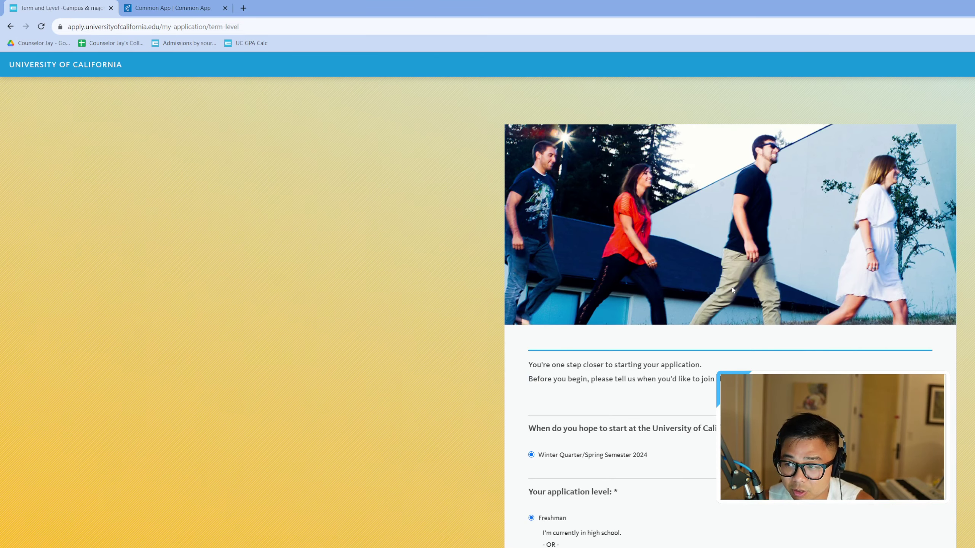
scroll(709, 283, "down", 3)
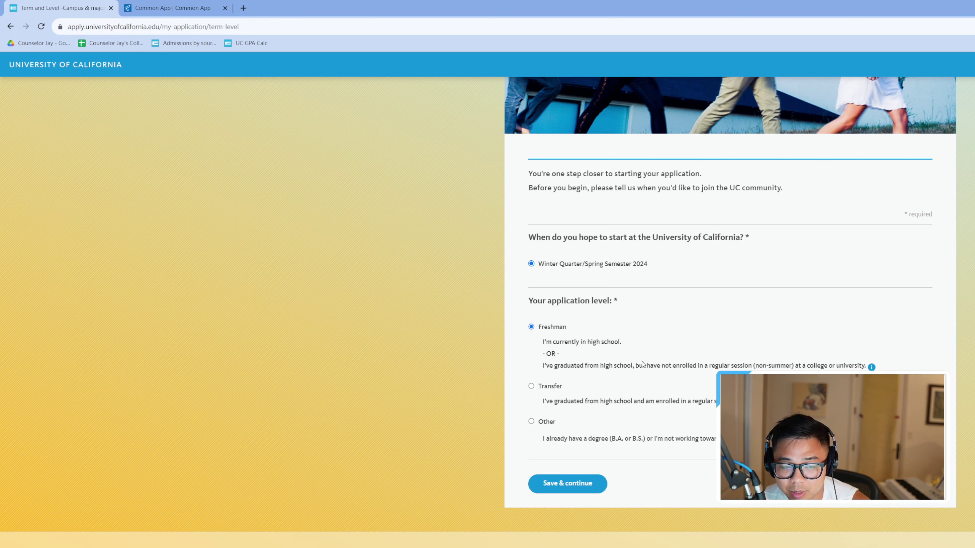
Review the UC application level options, then return to the Common App Profile page
left_click(164, 8)
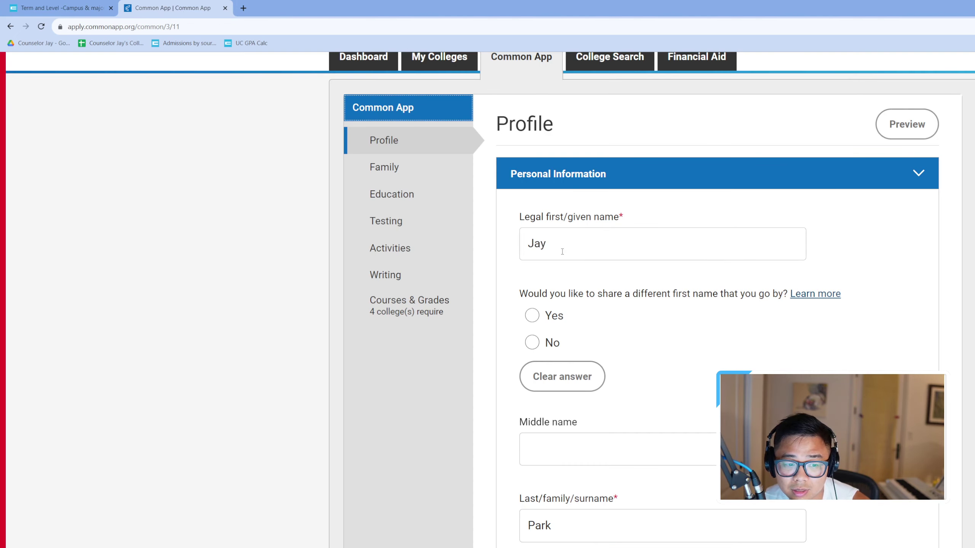
scroll(562, 252, "down", 3)
scroll(566, 253, "up", 5)
scroll(565, 254, "down", 3)
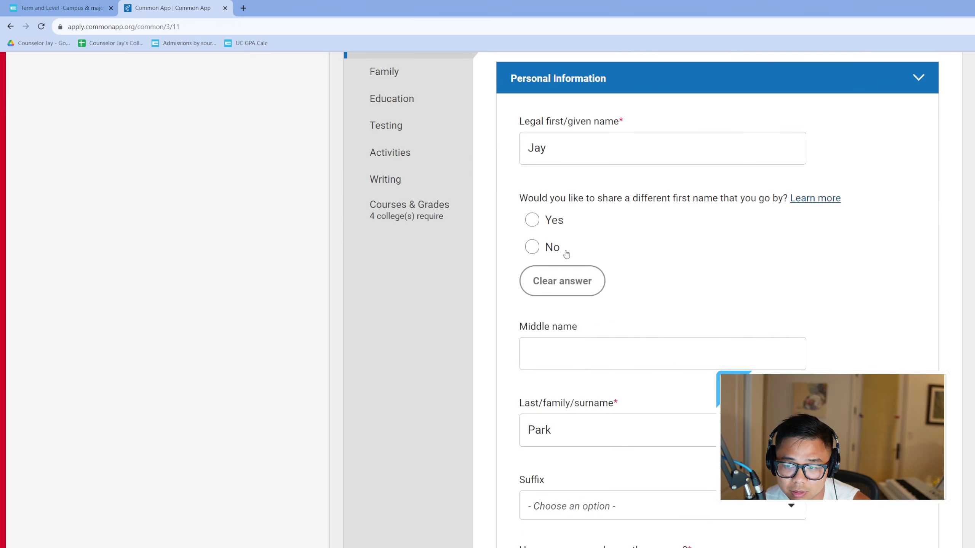
scroll(566, 252, "down", 5)
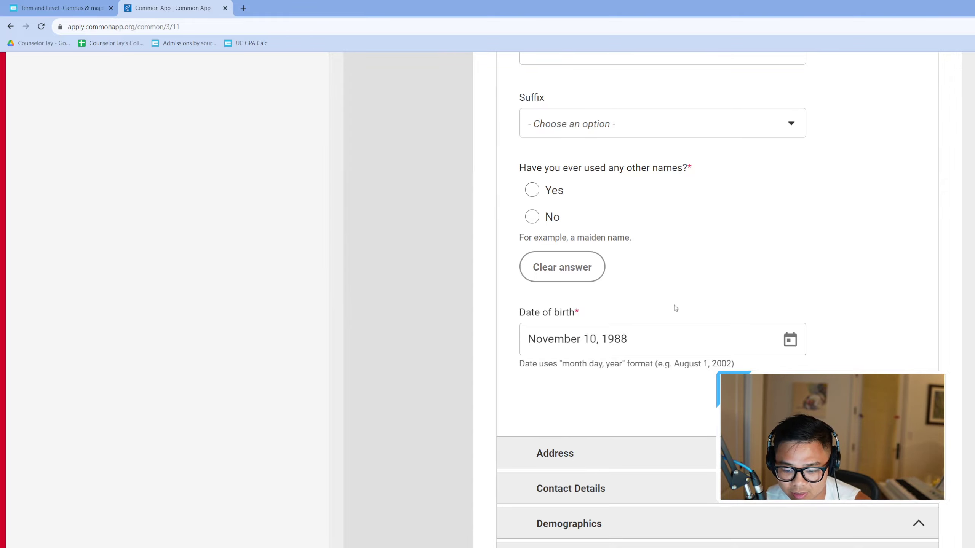
scroll(675, 305, "up", 8)
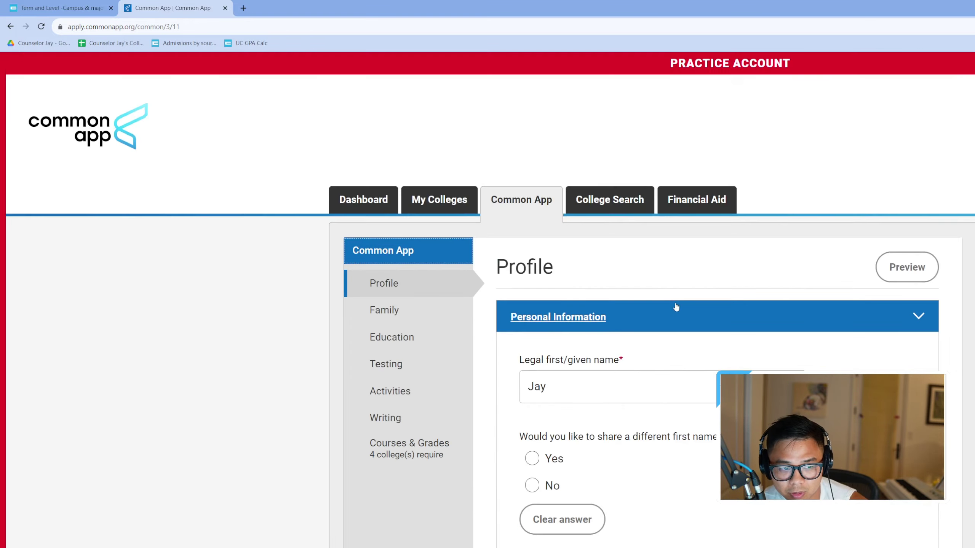
left_click(439, 200)
scroll(566, 320, "down", 3)
scroll(535, 290, "up", 3)
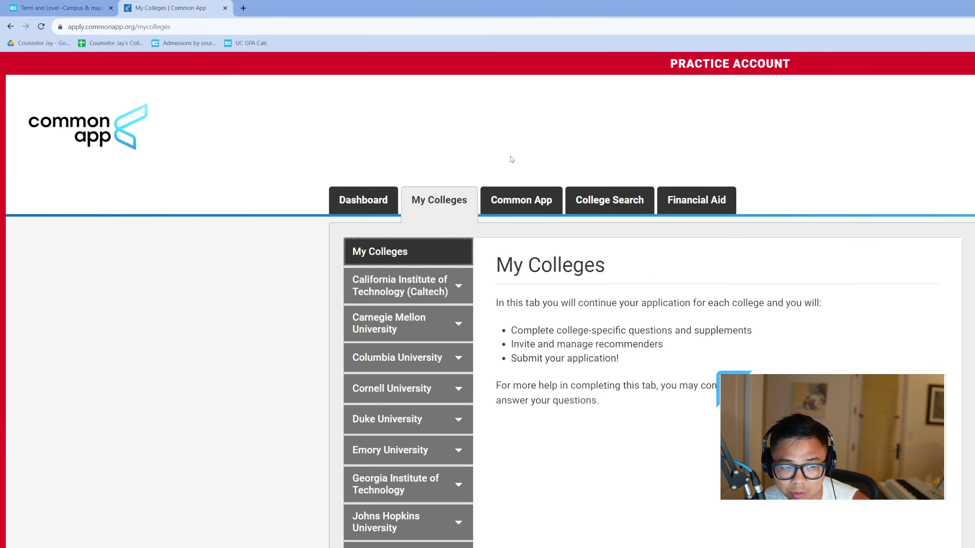
left_click(538, 203)
scroll(467, 283, "down", 3)
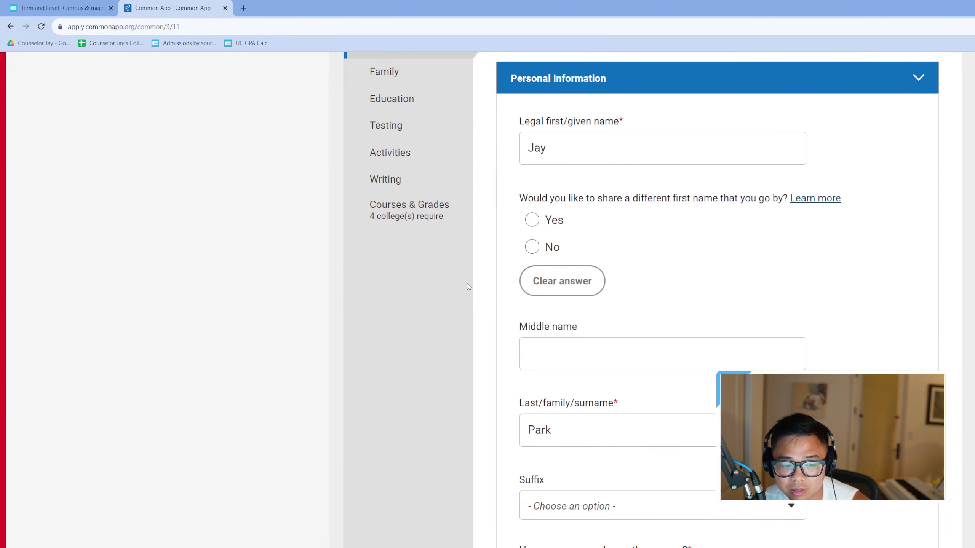
scroll(466, 285, "down", 2)
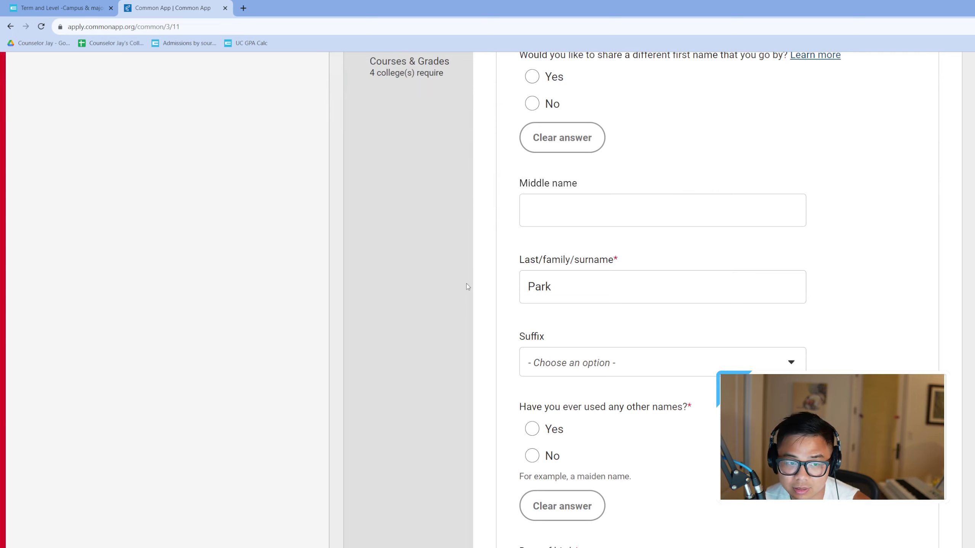